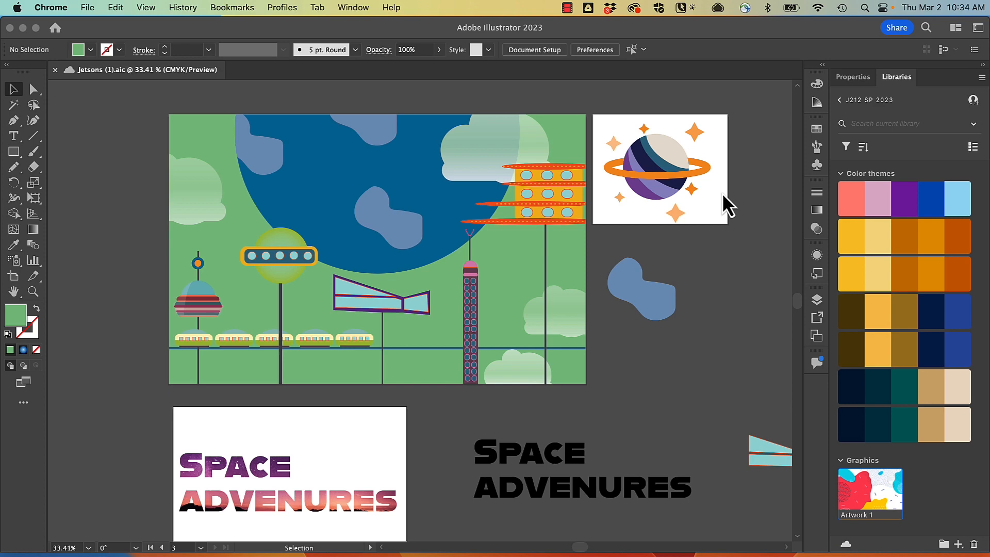
# Check the formats offered for saving the document as a copy on the computer, and close the dialog without saving
pyautogui.click(93, 453)
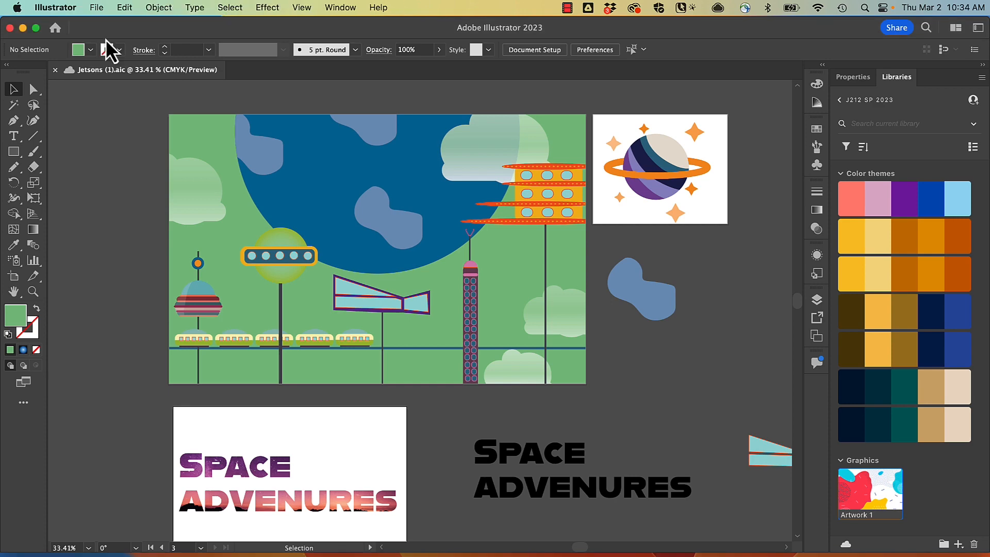
pyautogui.click(94, 7)
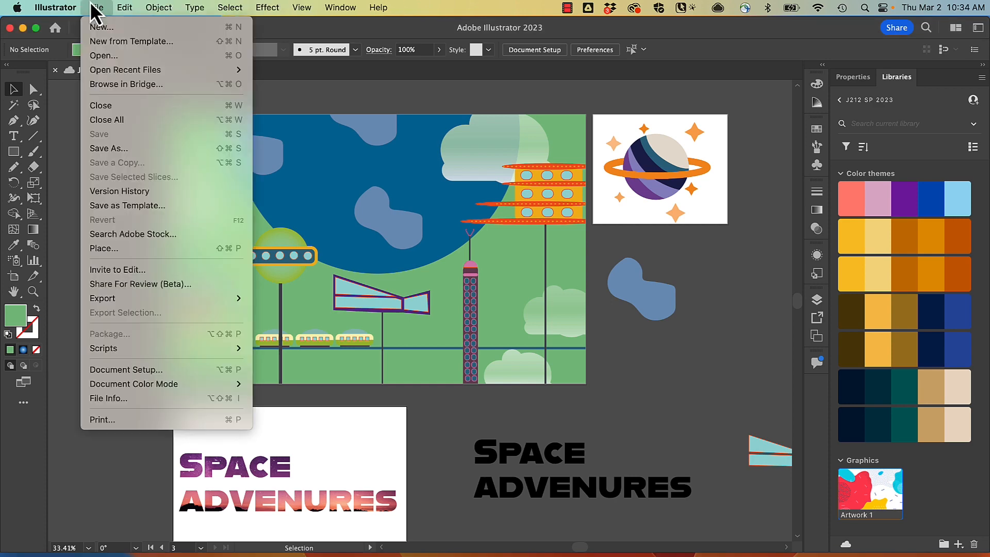
pyautogui.click(130, 154)
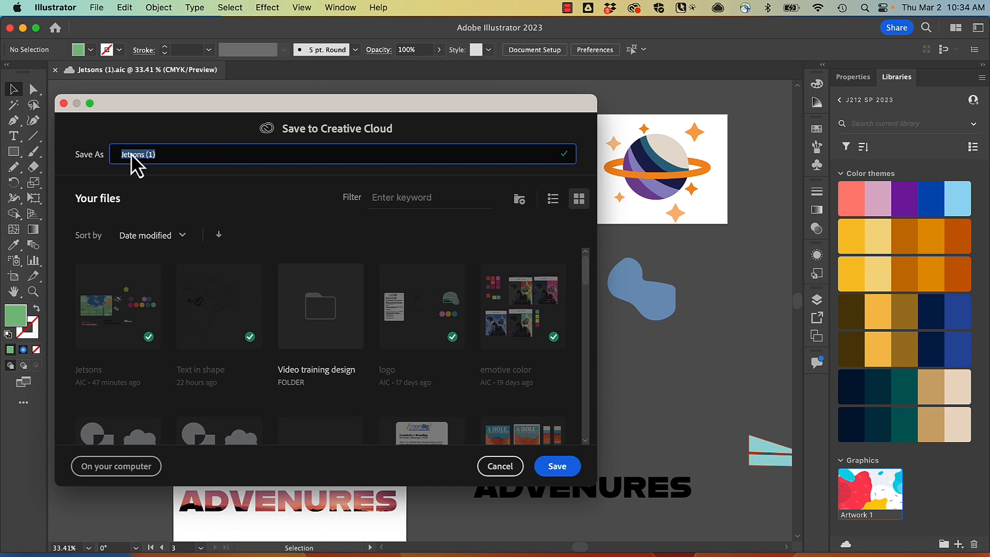
pyautogui.click(146, 473)
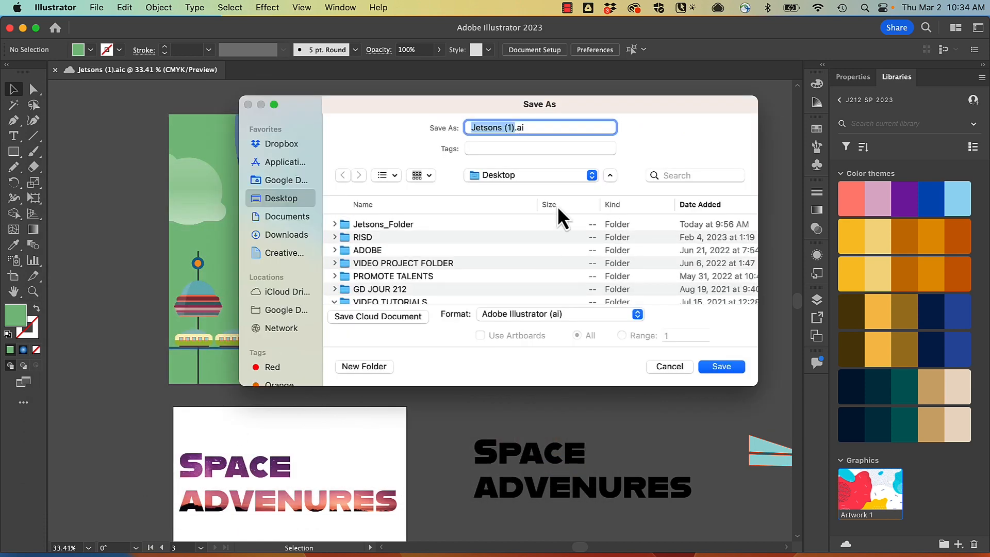
pyautogui.click(573, 314)
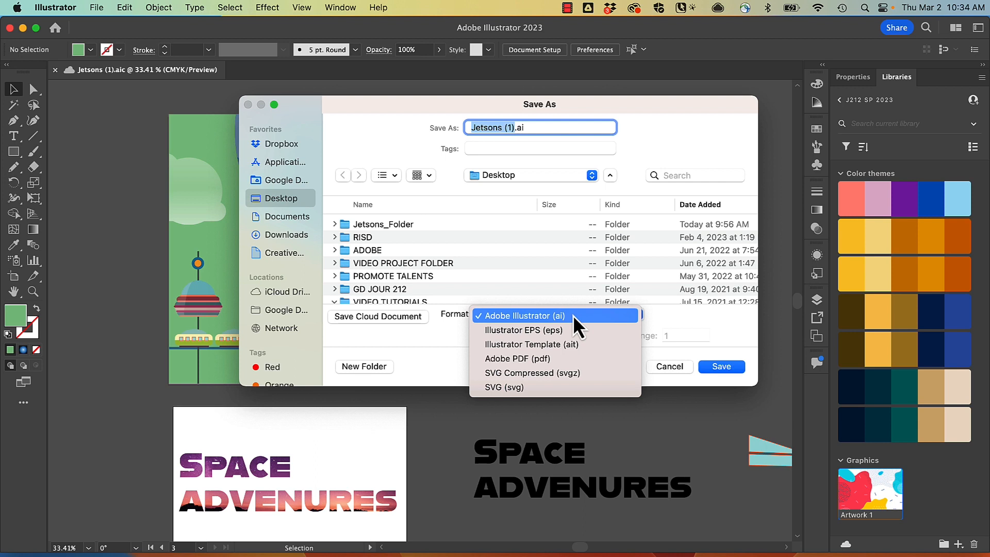
pyautogui.click(574, 315)
pyautogui.click(665, 367)
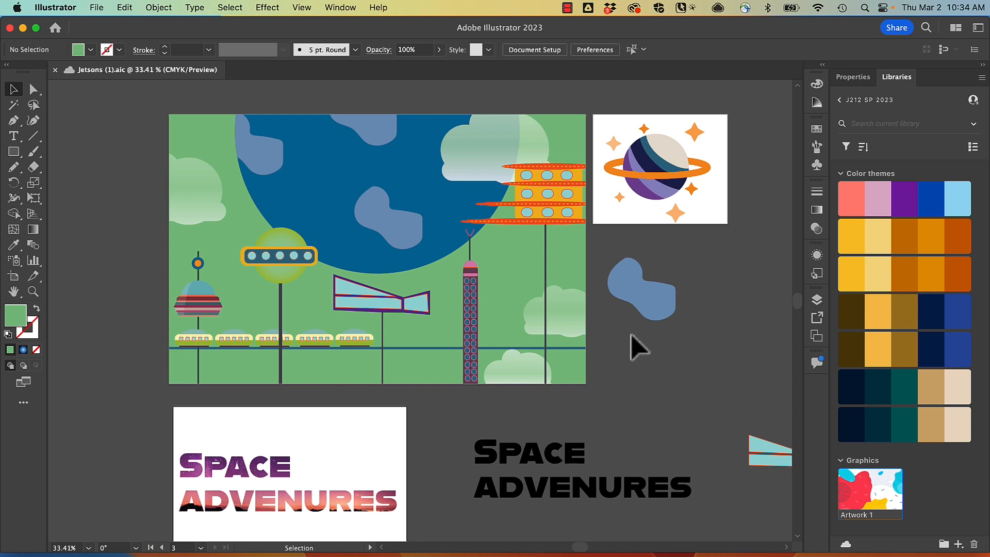
# Select the planet badge artwork to check which export options apply to a selection, and deselect it
pyautogui.click(97, 7)
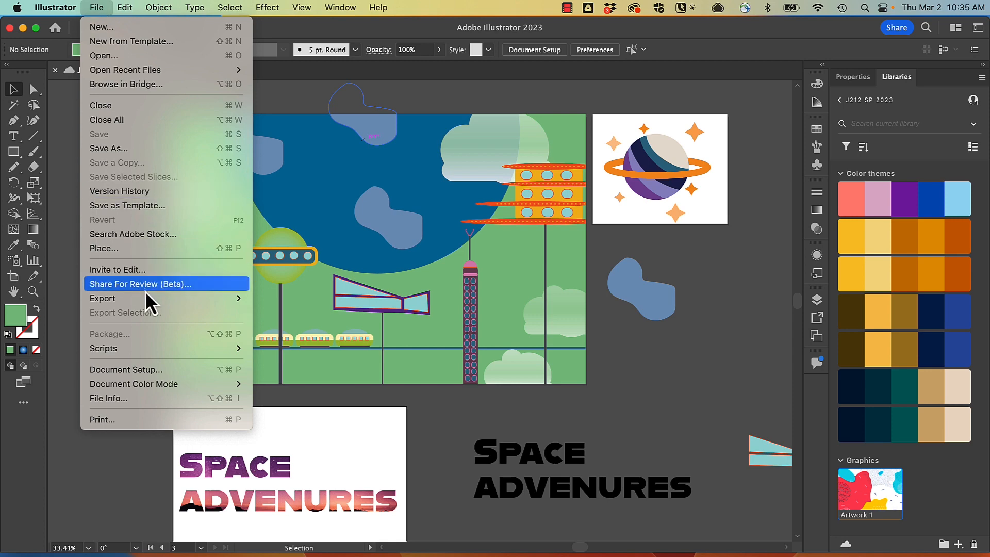
pyautogui.moveTo(148, 302)
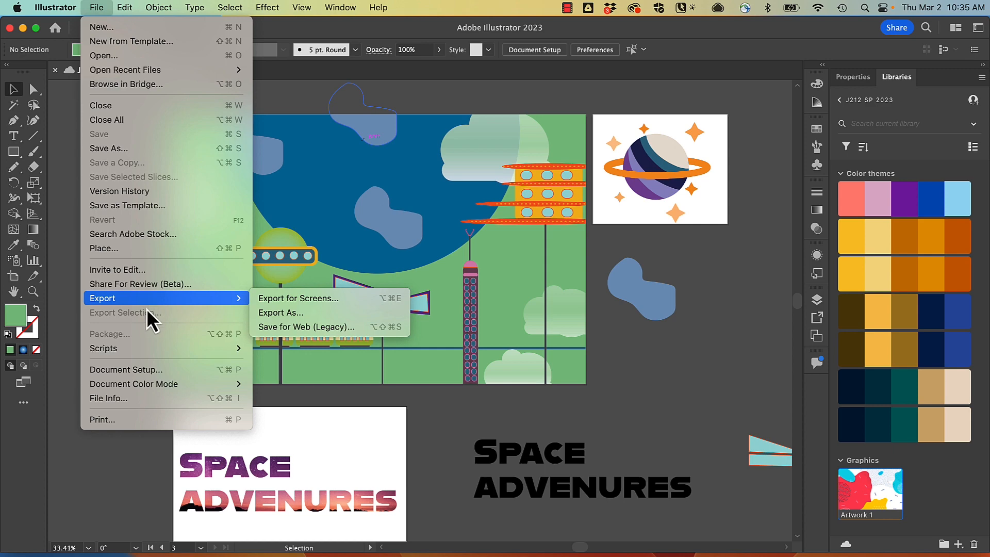
pyautogui.click(608, 109)
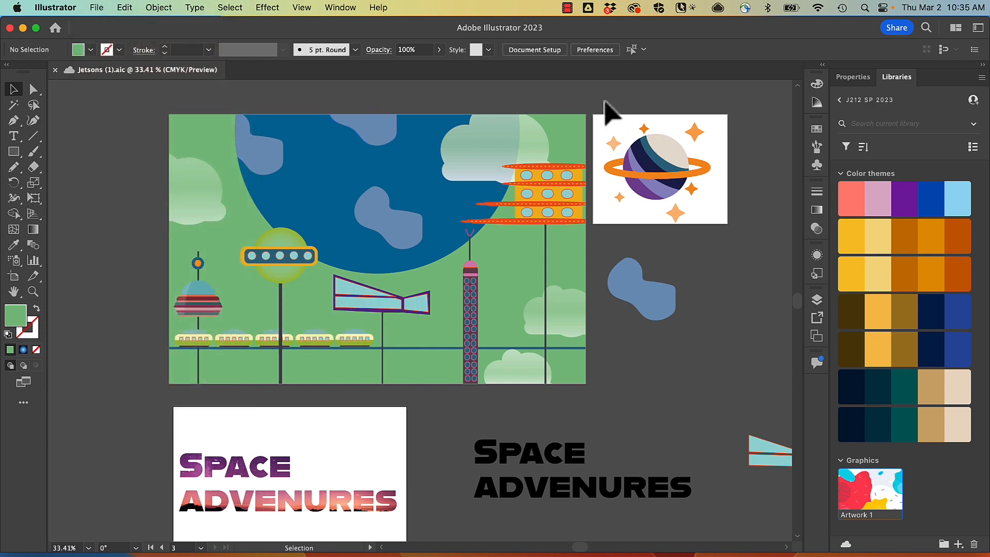
pyautogui.moveTo(734, 228); pyautogui.dragTo(734, 224)
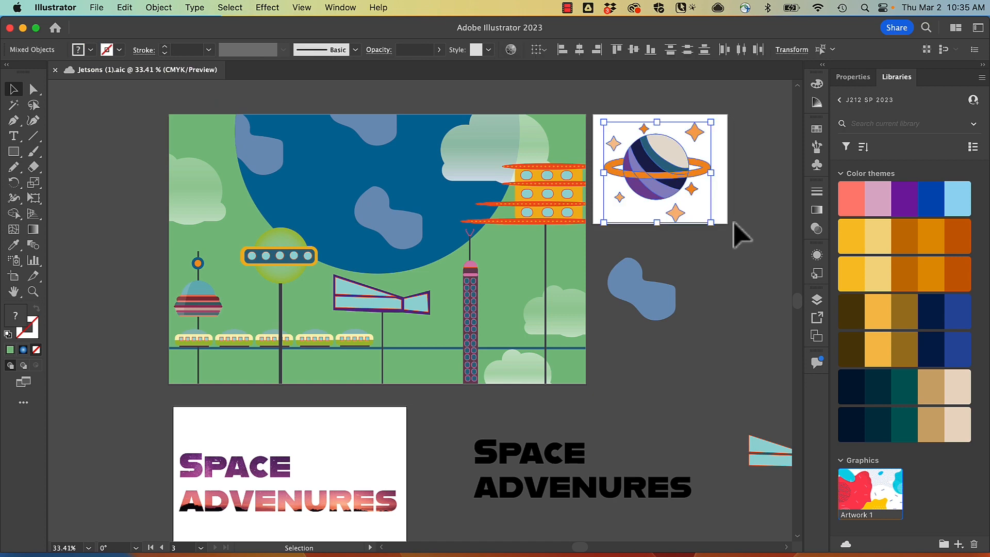
pyautogui.click(97, 6)
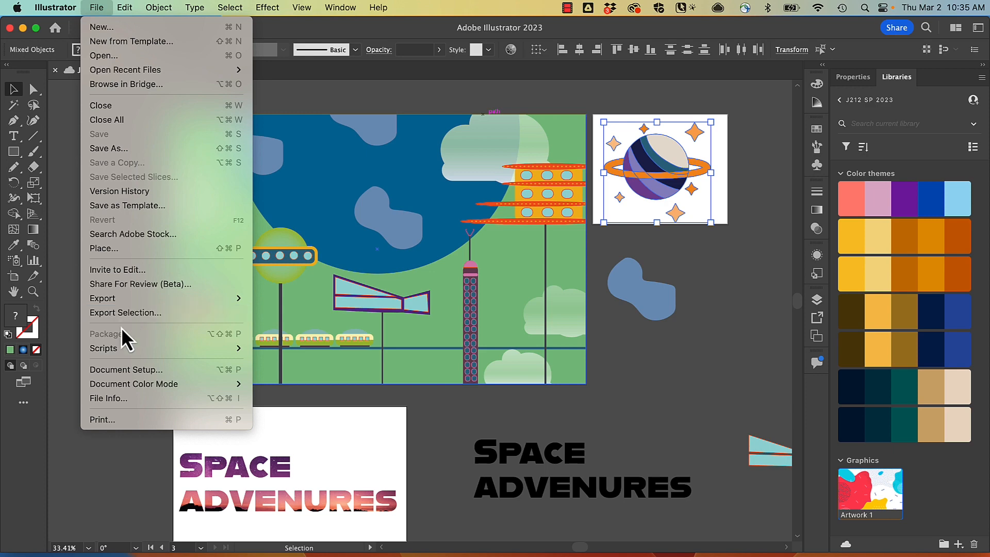
pyautogui.click(91, 462)
# Export the document to the Desktop with Export As in PNG format, using artboards limited by a range
pyautogui.click(97, 7)
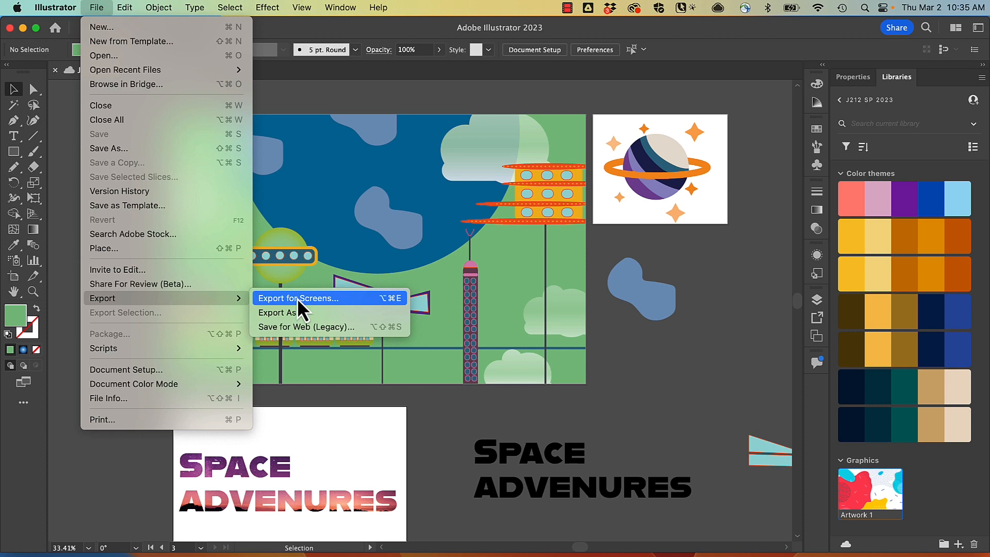
pyautogui.click(286, 312)
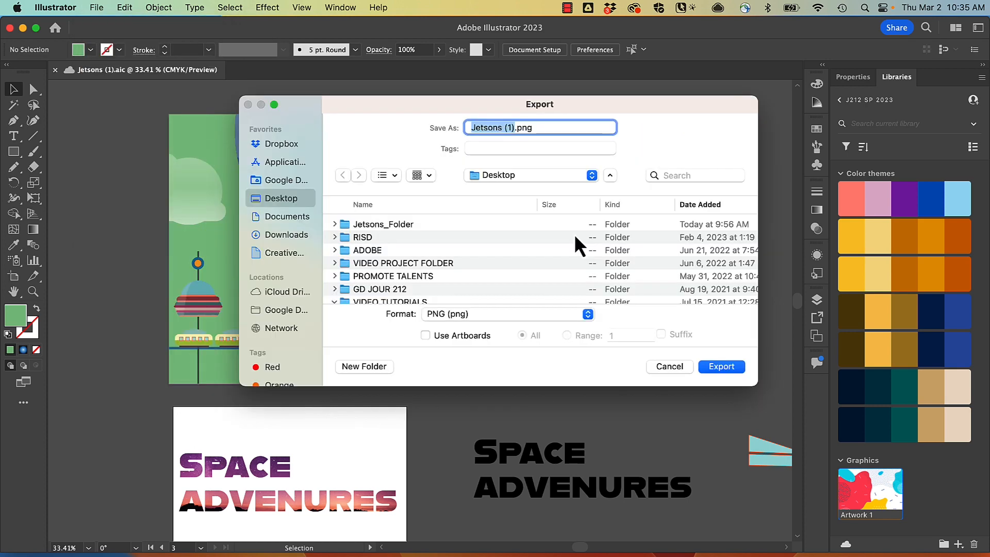
pyautogui.click(508, 314)
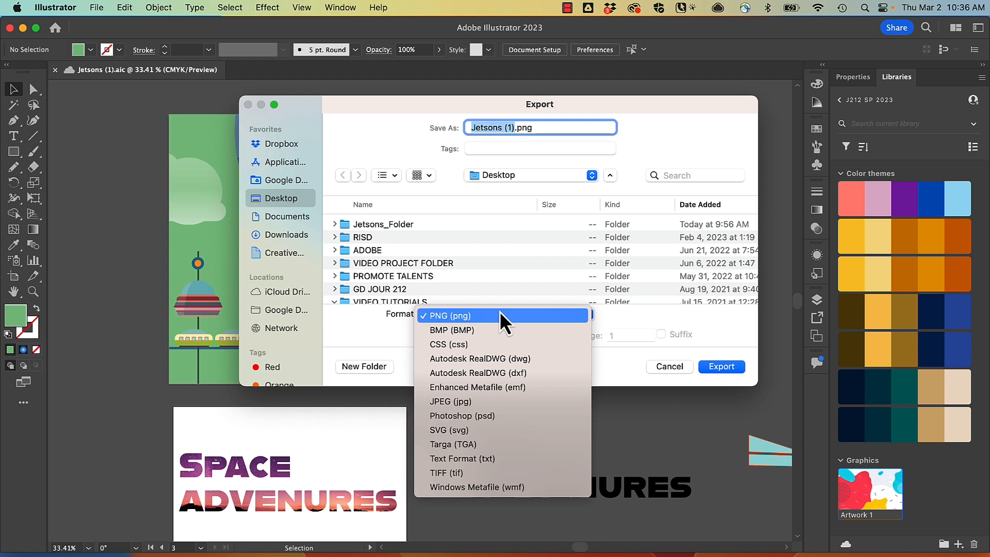
pyautogui.click(500, 315)
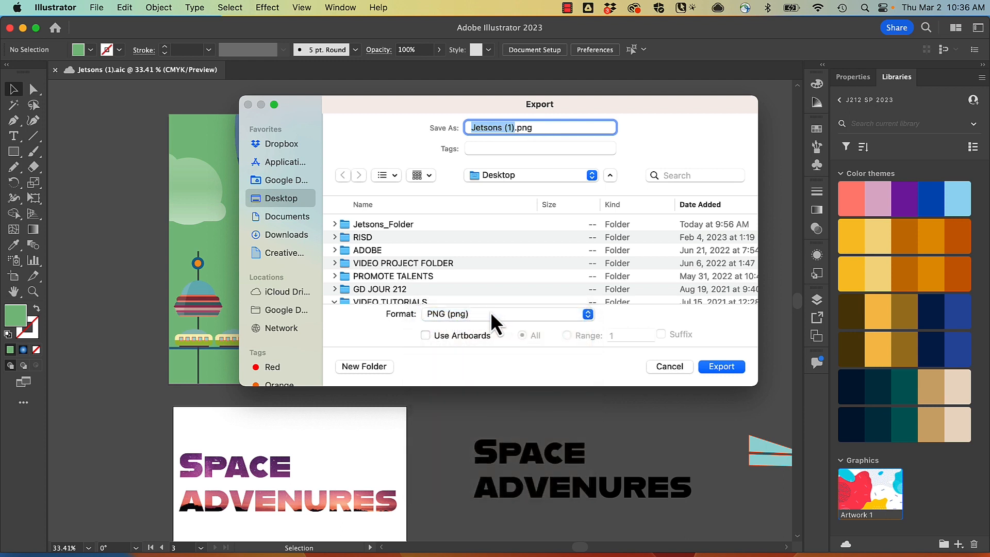
pyautogui.click(426, 335)
pyautogui.click(569, 336)
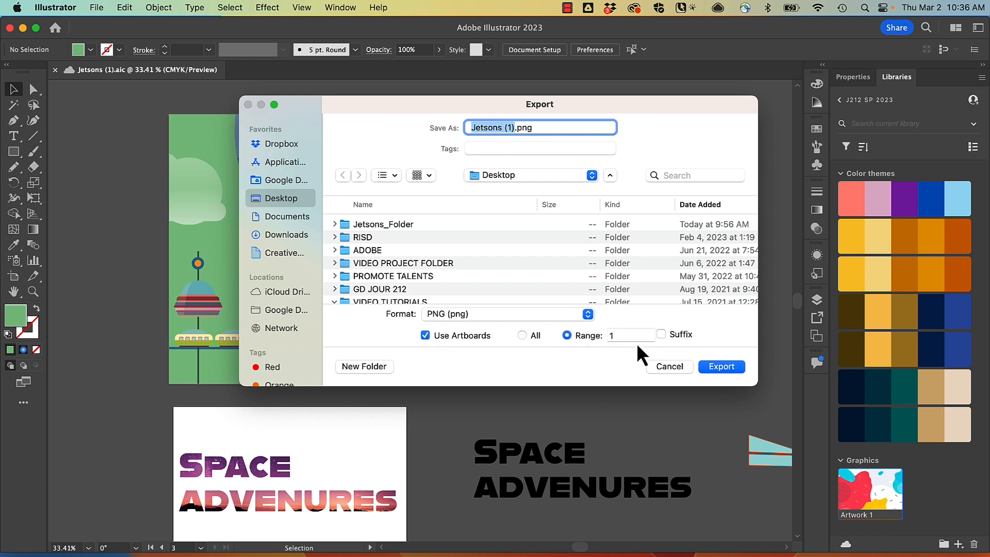
pyautogui.press('Return')
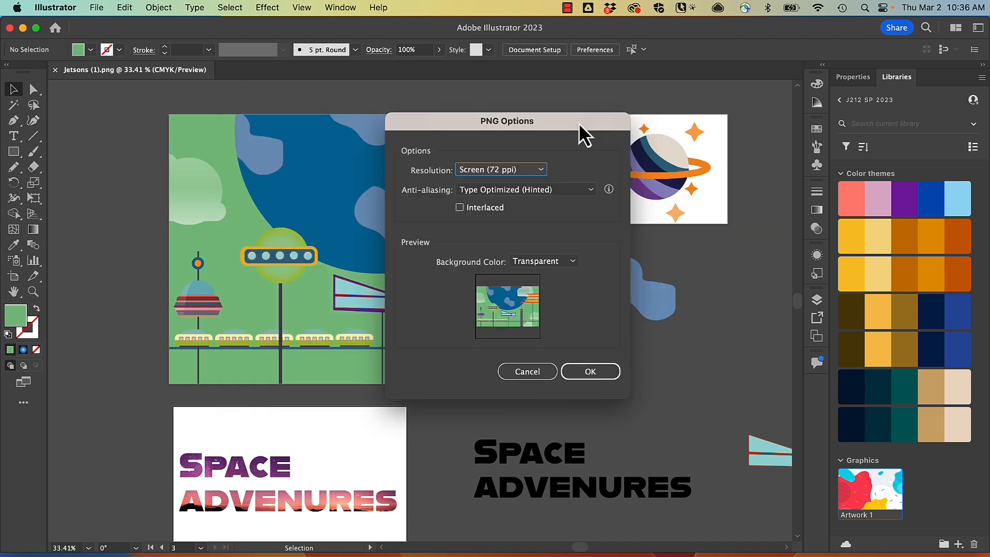
# Set the PNG resolution to Medium (150 ppi) and complete the export
pyautogui.click(484, 173)
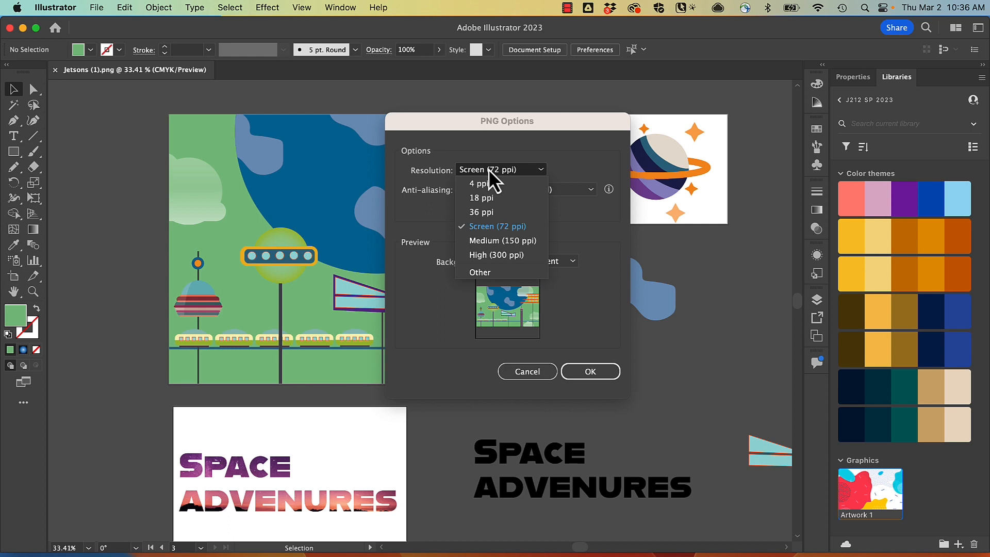
pyautogui.click(505, 245)
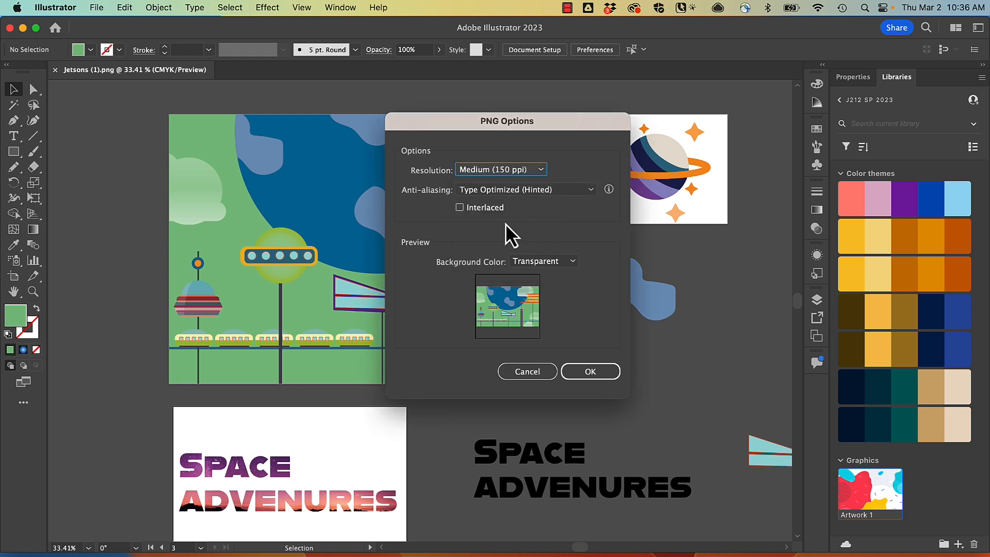
pyautogui.click(591, 371)
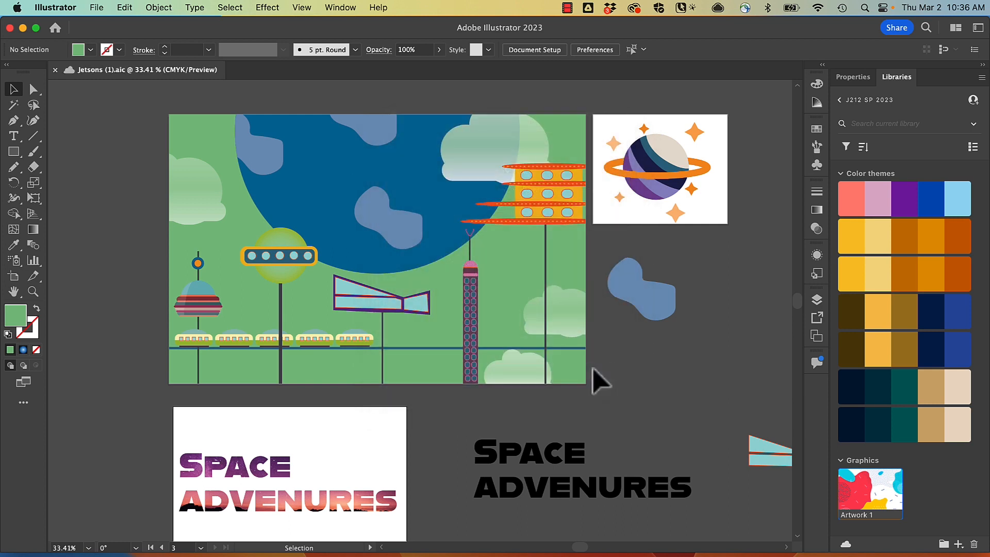
# Start Export for Screens and add the Future scene and Artboard 13 artboards to the export along with Badge
pyautogui.click(96, 8)
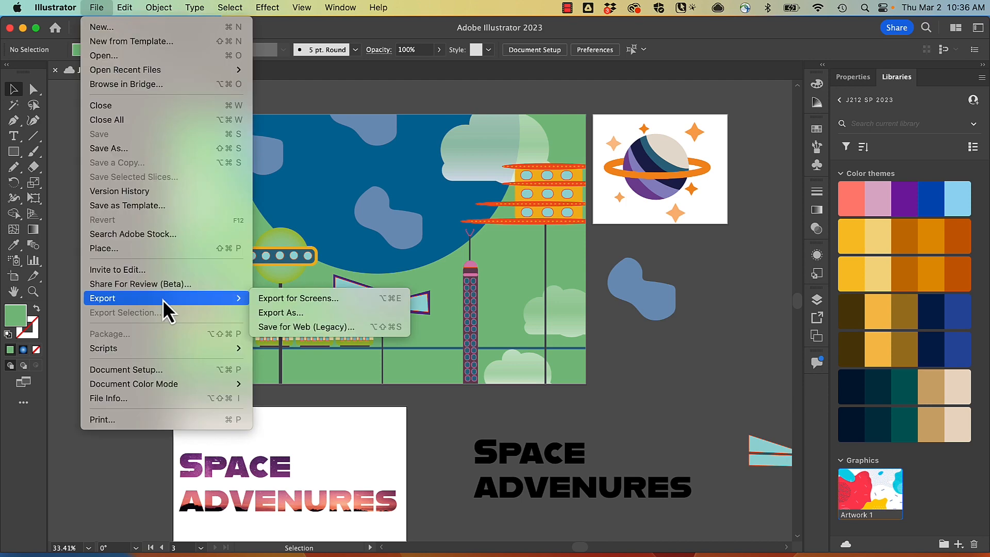
pyautogui.click(310, 299)
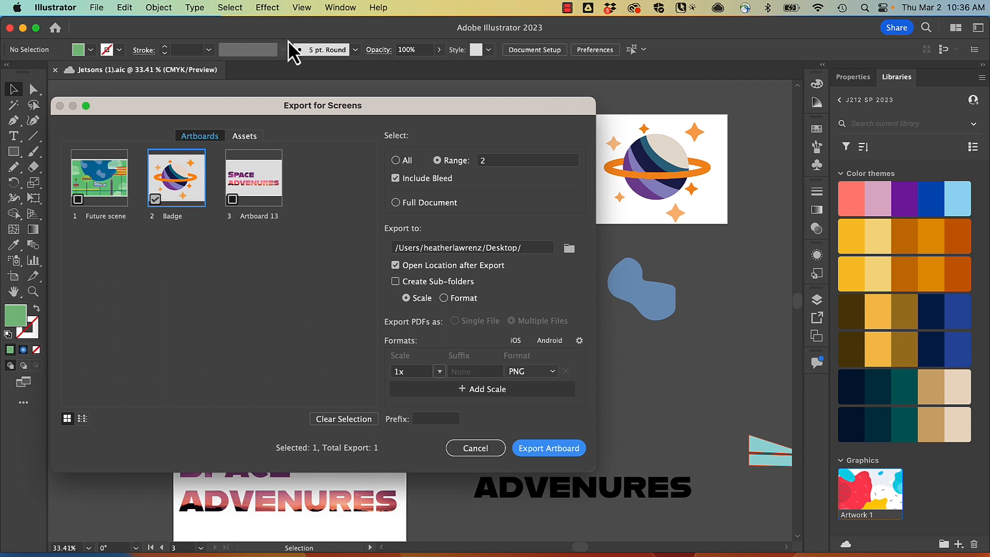
pyautogui.moveTo(265, 106); pyautogui.dragTo(321, 101)
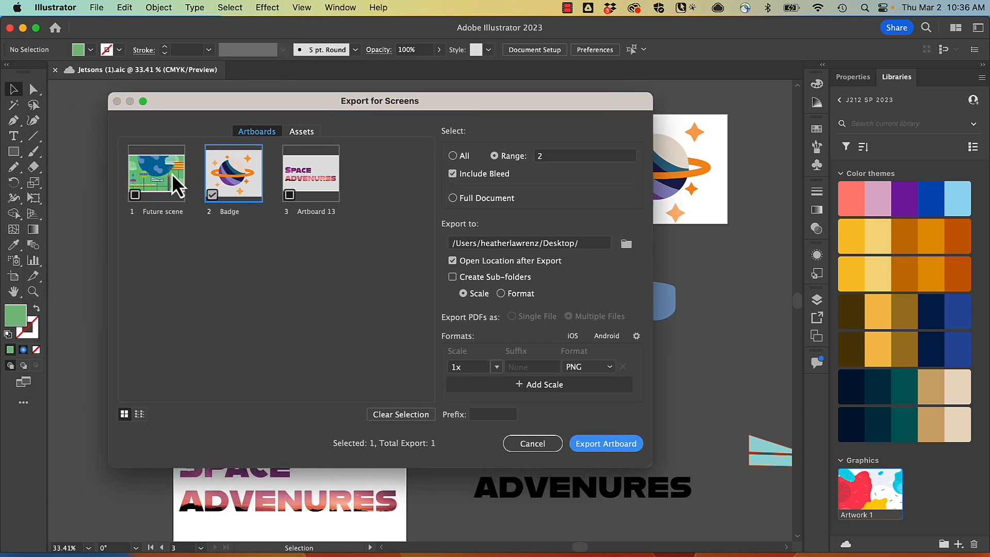
pyautogui.click(135, 195)
pyautogui.click(287, 196)
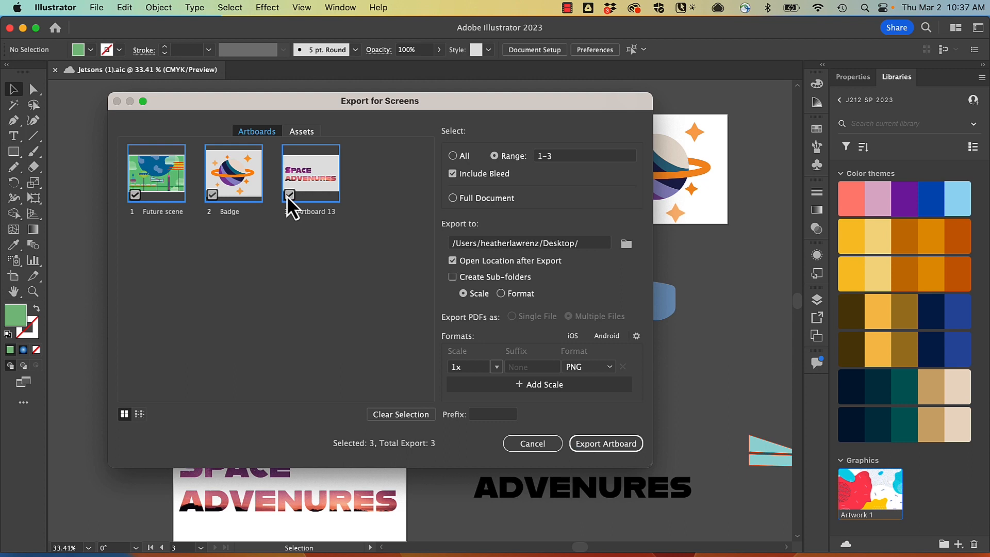
# Add a second 1x output in JPG 100 format next to the PNG and export the chosen artboards to the Desktop
pyautogui.click(304, 132)
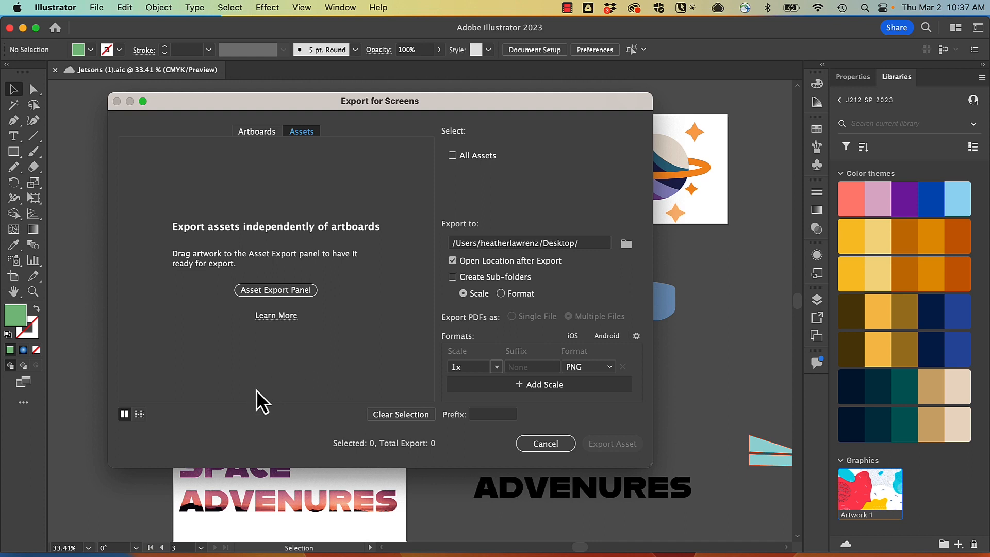
pyautogui.click(249, 133)
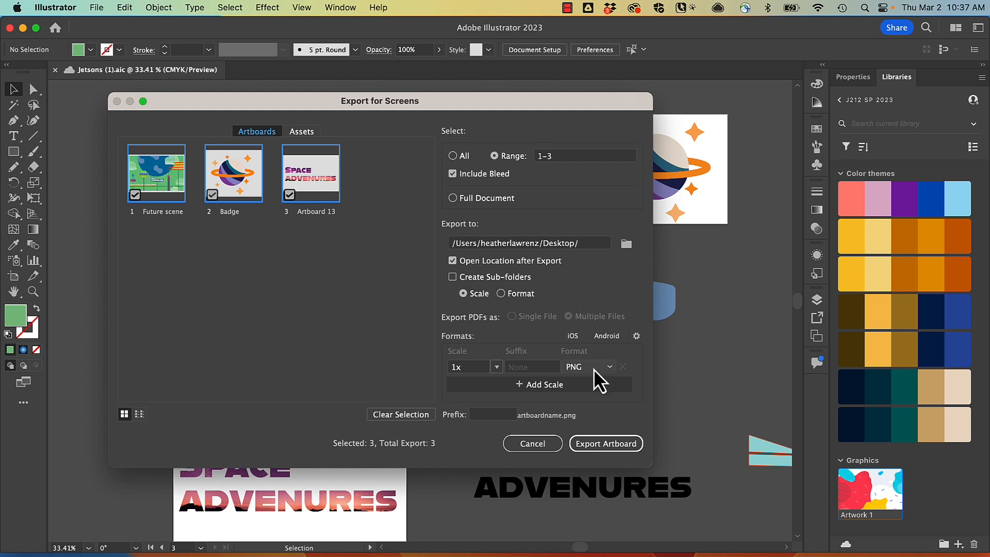
pyautogui.click(531, 398)
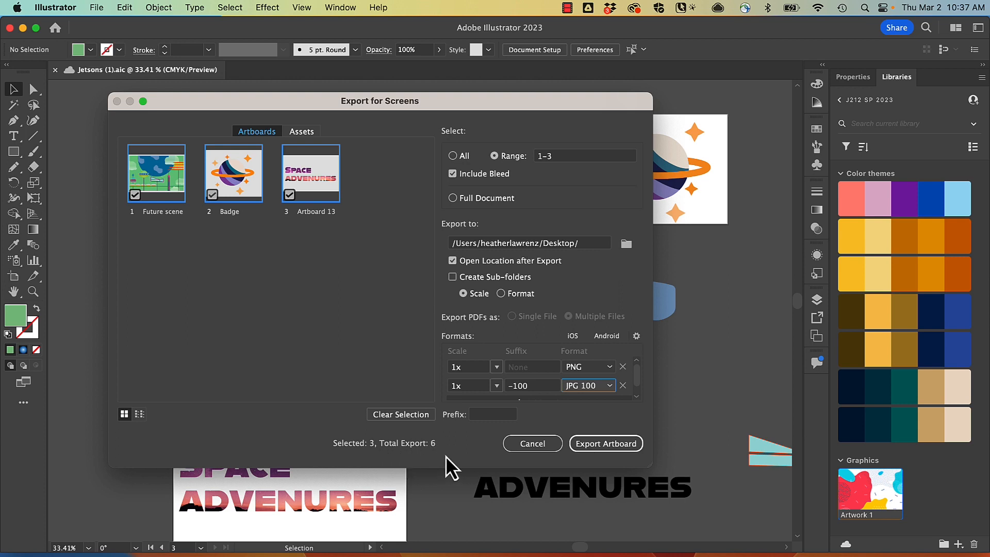
pyautogui.click(599, 443)
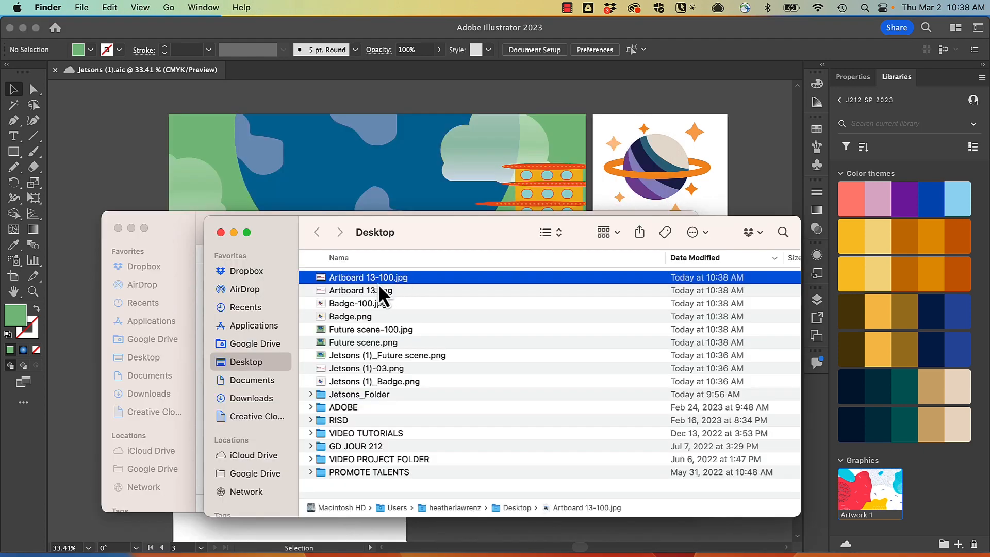
# Examine the exported PNG and JPG files in the Desktop folder and preview Jetsons (1)_Badge.png
pyautogui.click(385, 291)
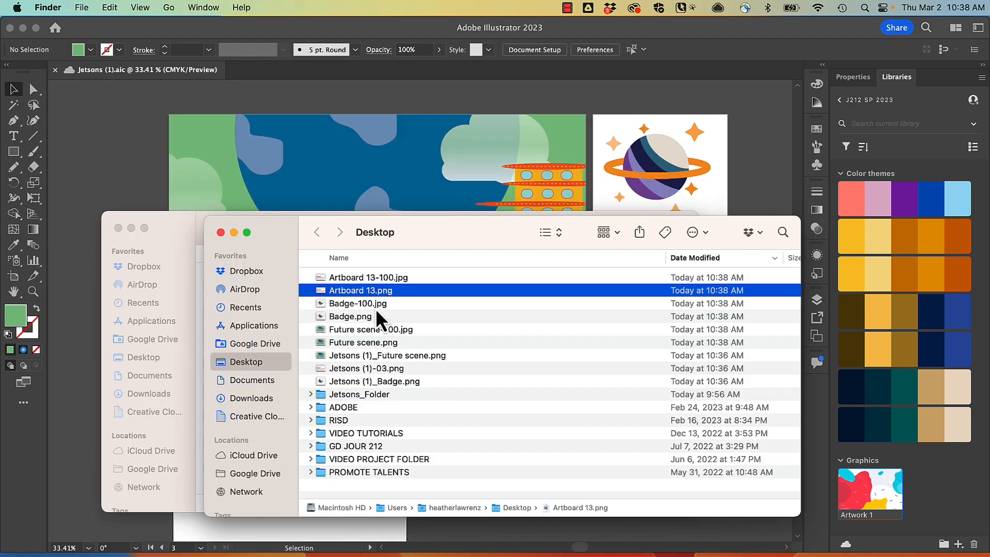
pyautogui.click(376, 308)
pyautogui.click(376, 317)
pyautogui.click(391, 332)
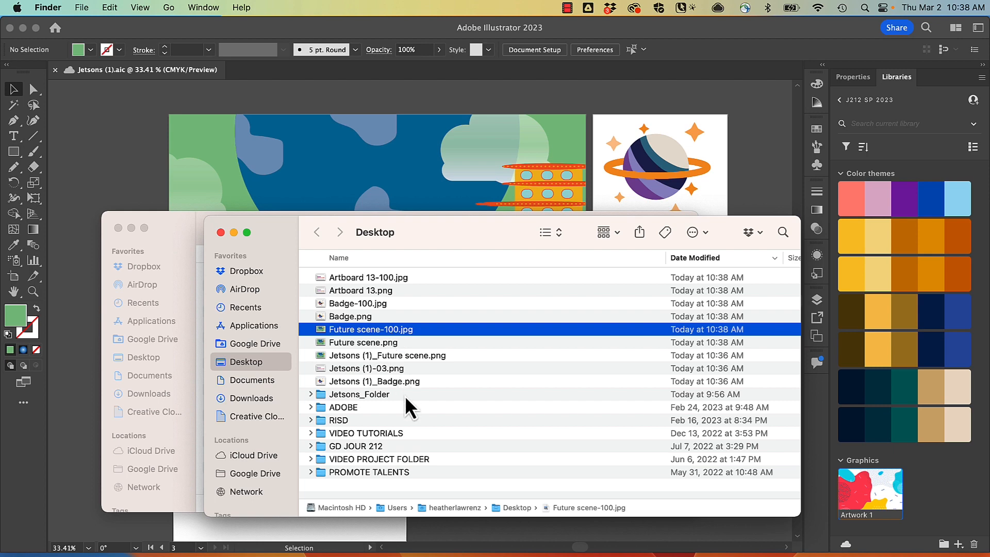
pyautogui.click(393, 381)
pyautogui.press('space')
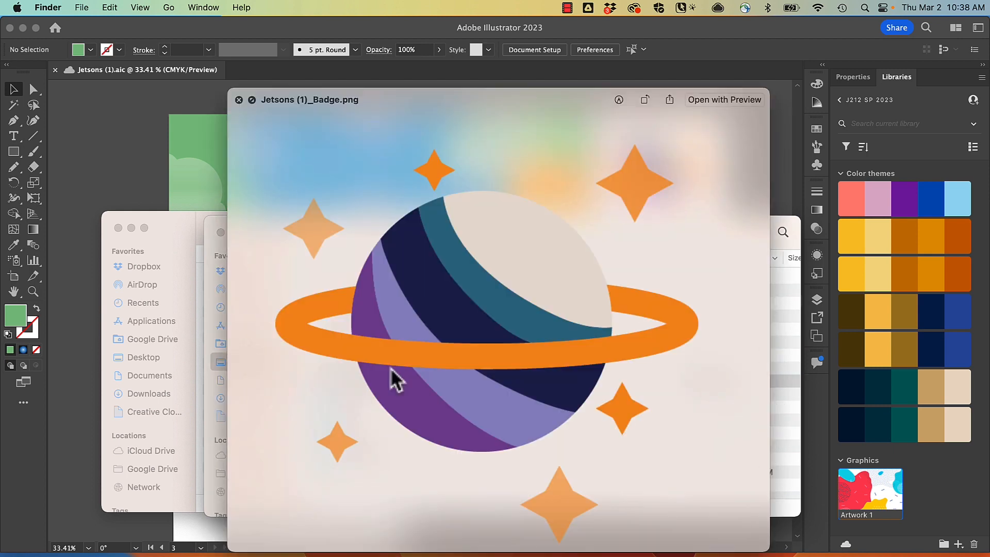
pyautogui.press('space')
pyautogui.press('Up')
pyautogui.press('Up')
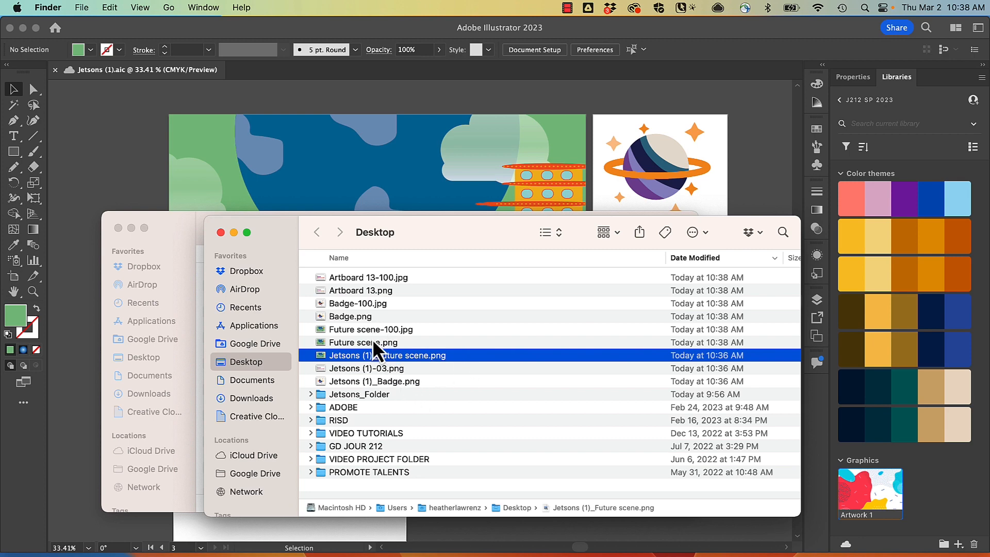
pyautogui.click(379, 343)
# Return to Illustrator to compare the Export for Screens options with the exported Future scene files, and close the dialog without exporting
pyautogui.click(77, 7)
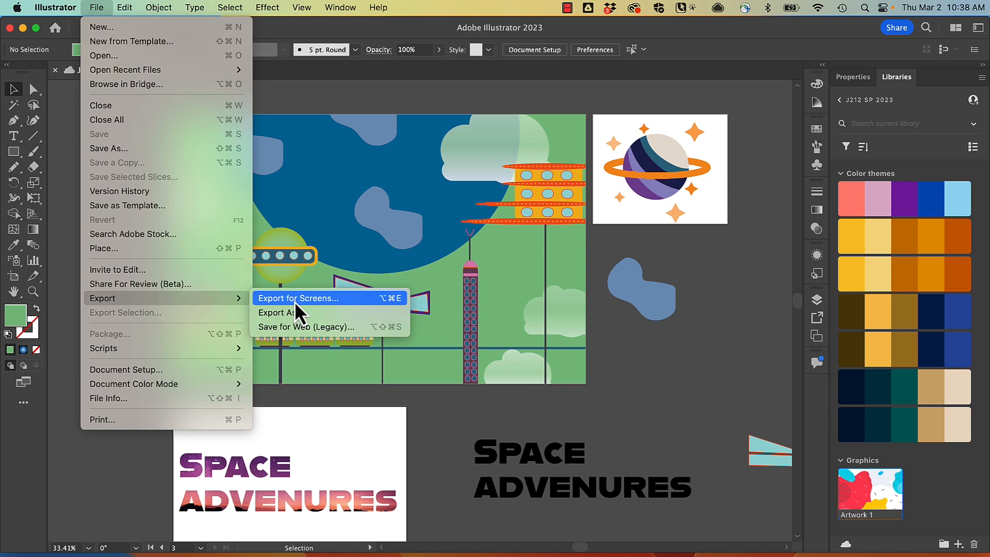
pyautogui.click(296, 300)
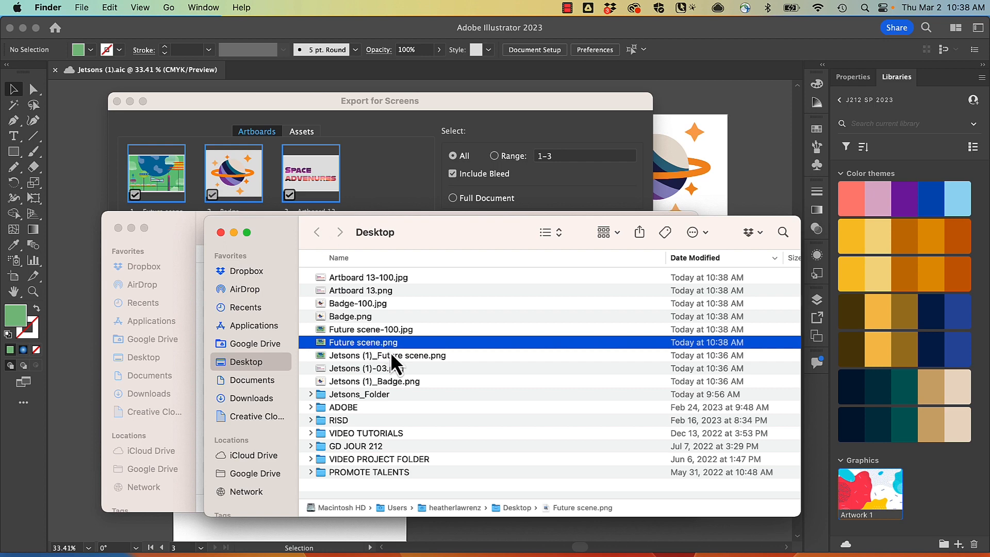
pyautogui.click(391, 355)
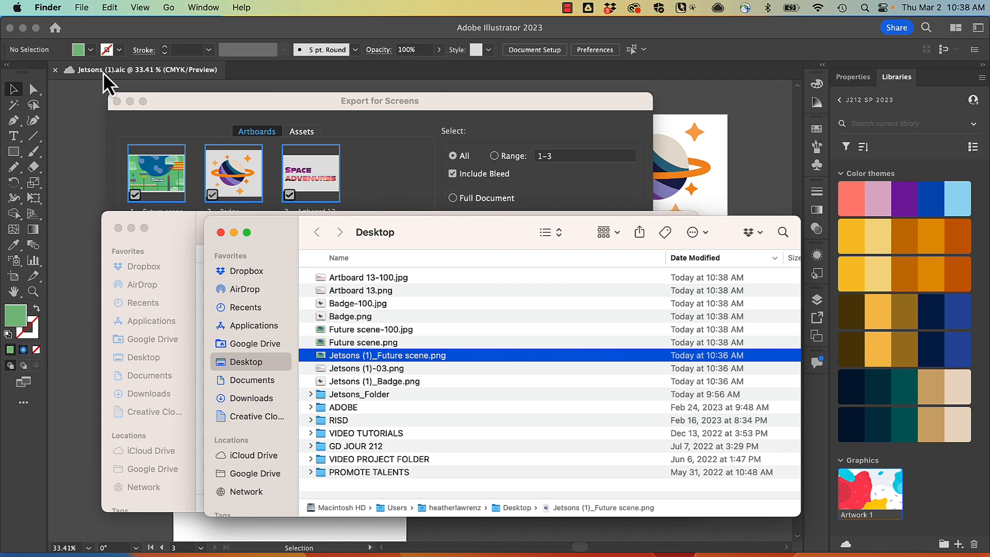
pyautogui.click(109, 83)
pyautogui.click(532, 443)
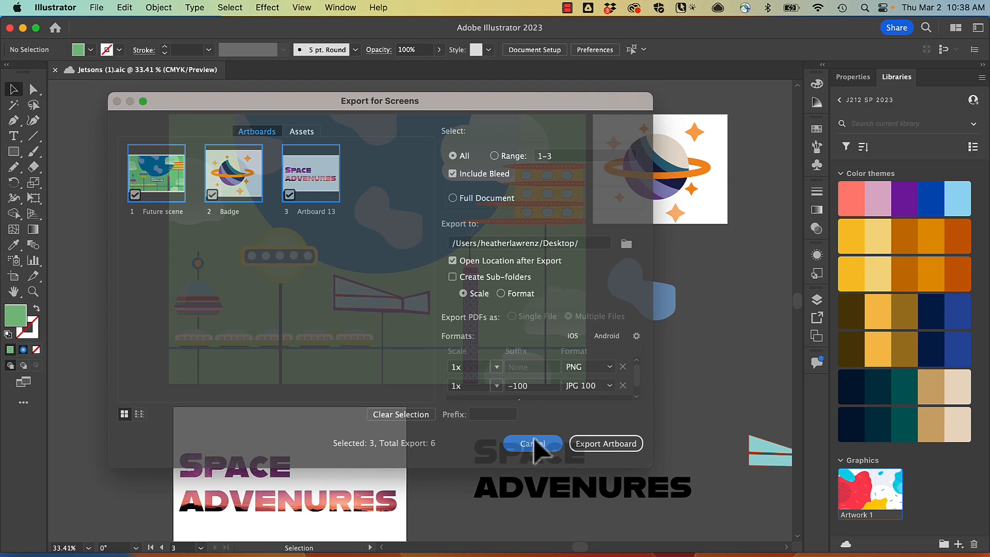